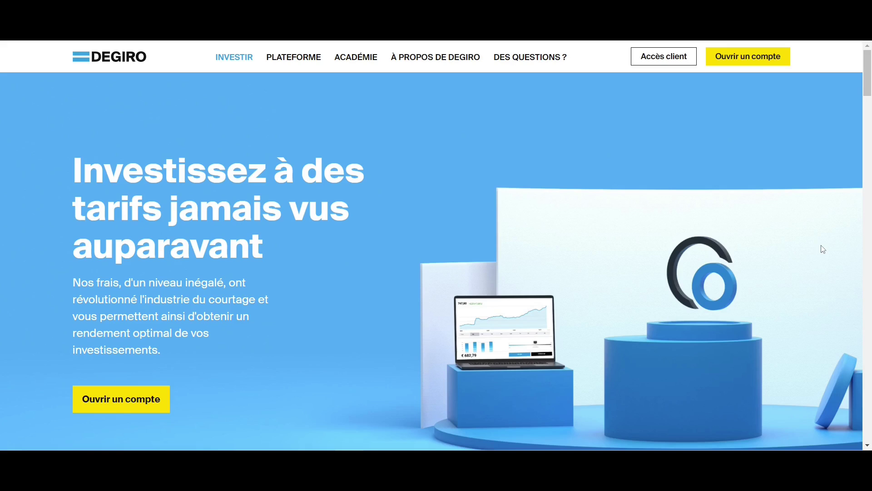
# Step: Look at the fee comparison section for shares on the DEGIRO pricing page
pyautogui.scroll(-10, 823, 249)
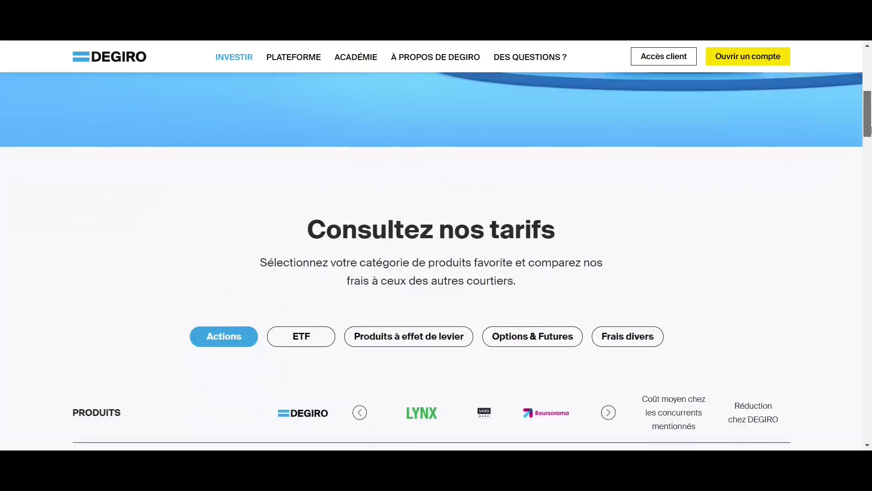
pyautogui.scroll(1, 869, 158)
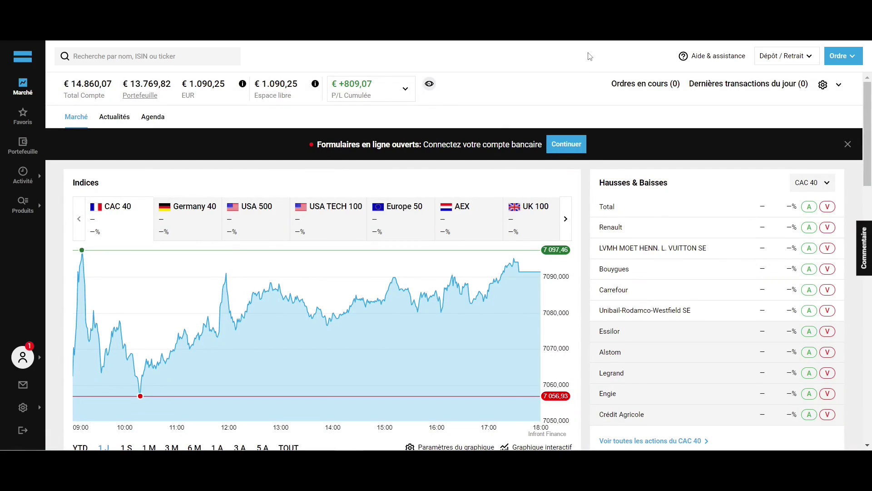
# Step: View the deposit and withdrawal options of the trading account and close them again
pyautogui.click(731, 62)
pyautogui.click(779, 58)
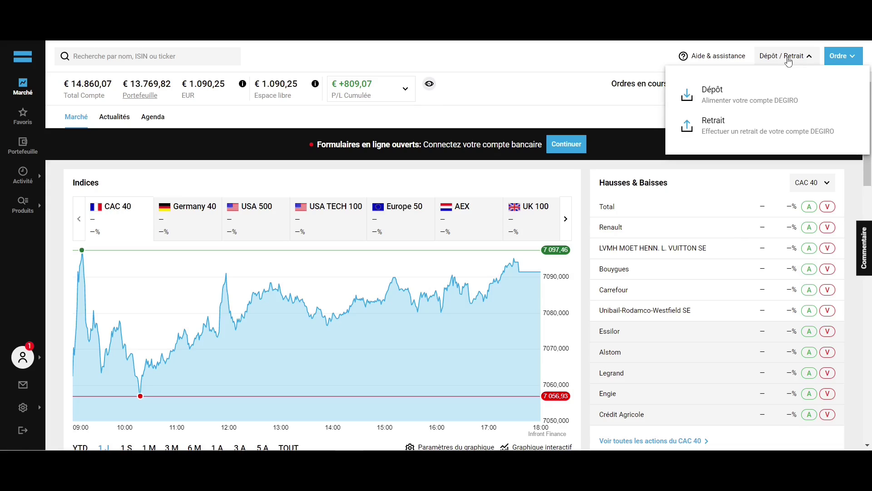
pyautogui.click(788, 61)
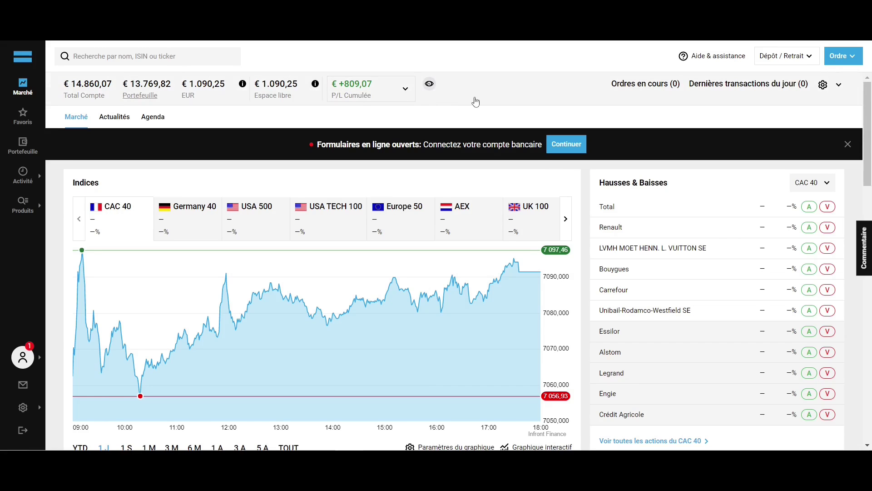
# Step: Look through the news, agenda and currencies on the market overview, and review the list of favourite stocks
pyautogui.scroll(-6, 582, 182)
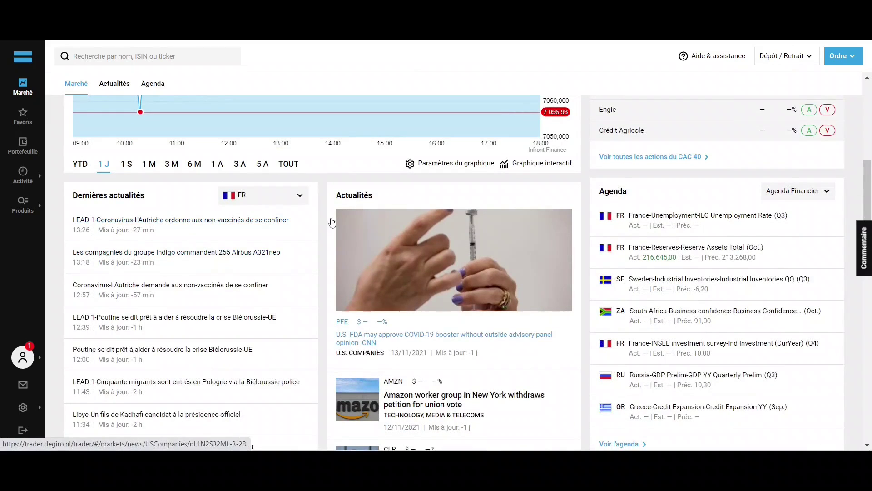
pyautogui.scroll(-5, 329, 219)
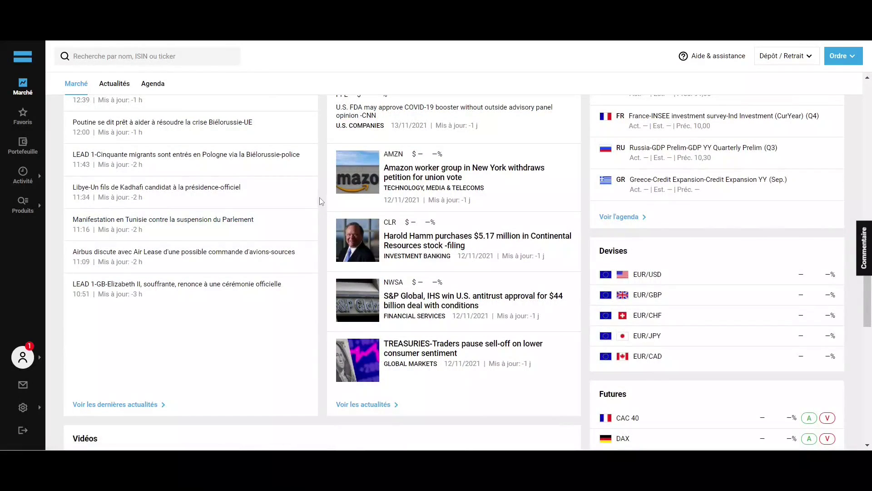
pyautogui.click(23, 116)
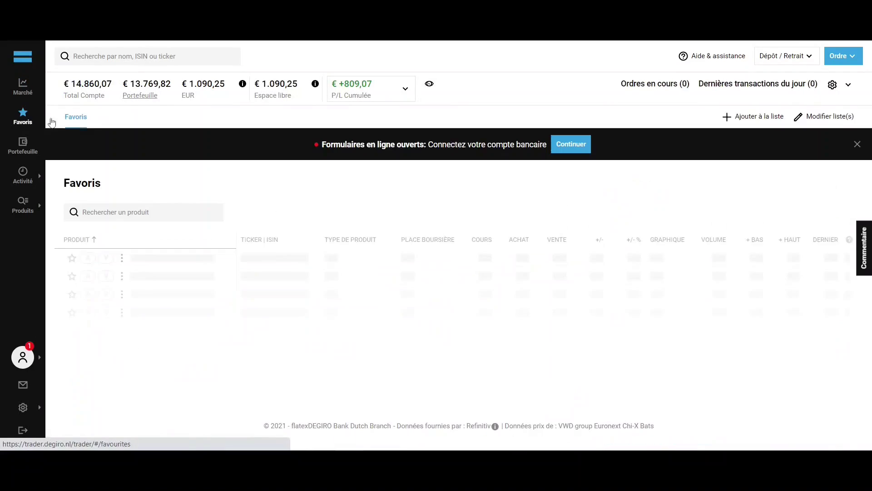
pyautogui.scroll(-3, 248, 177)
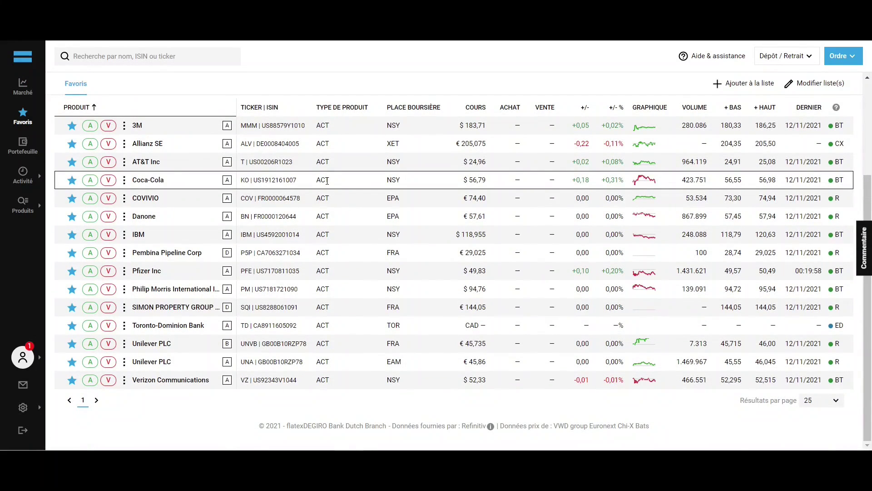
pyautogui.scroll(3, 327, 181)
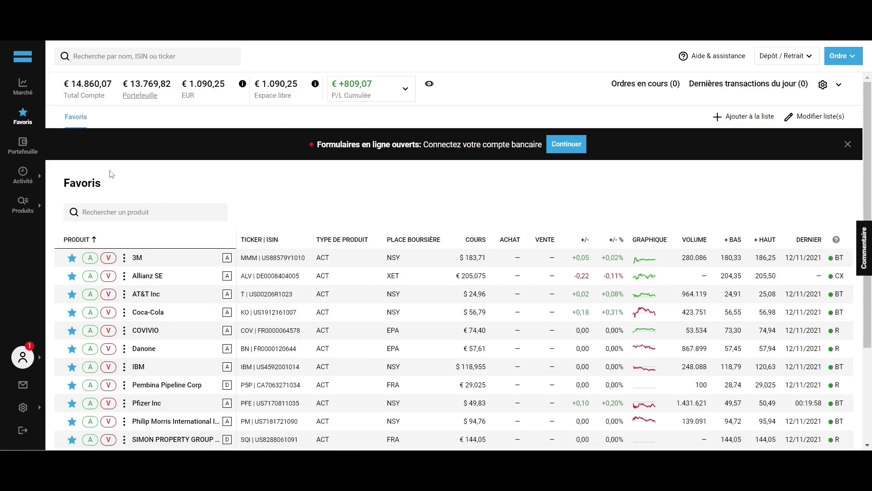
# Step: List all French stocks from the product catalogue
pyautogui.click(21, 208)
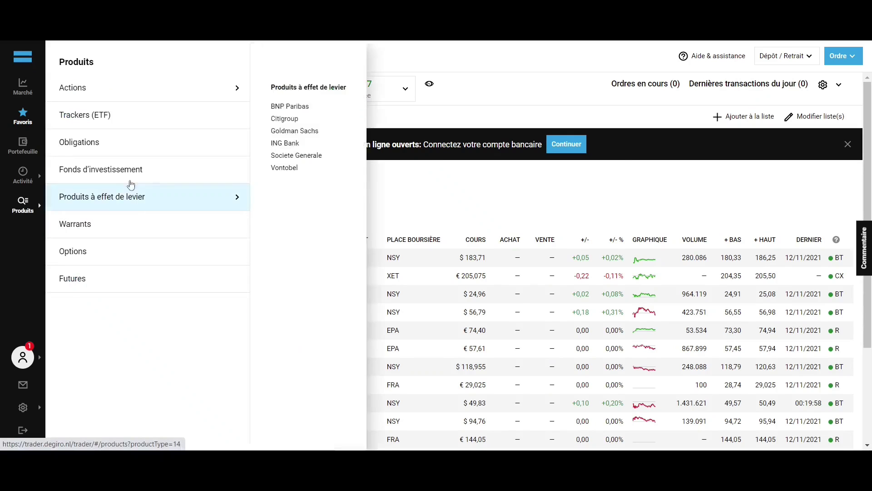
pyautogui.moveTo(156, 89)
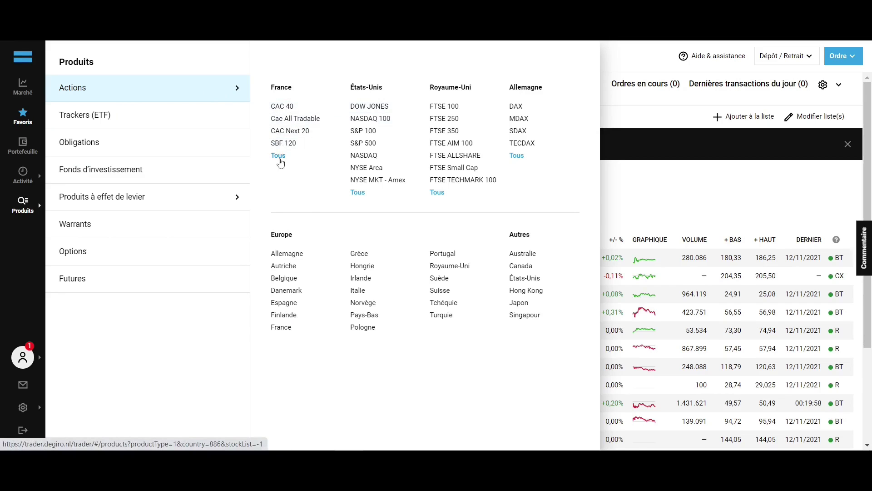
pyautogui.click(278, 156)
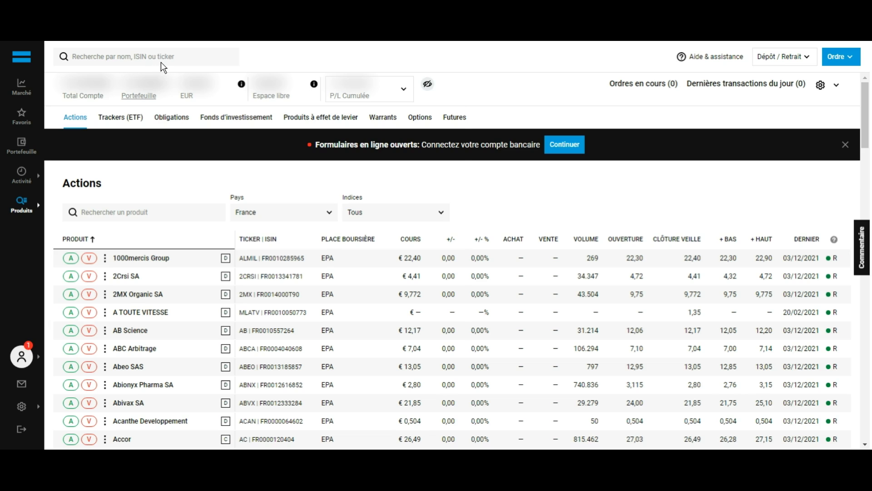
# Step: Search all products for "Hotelim" and open the stock's detail page
pyautogui.click(161, 61)
pyautogui.write('Hotelim')
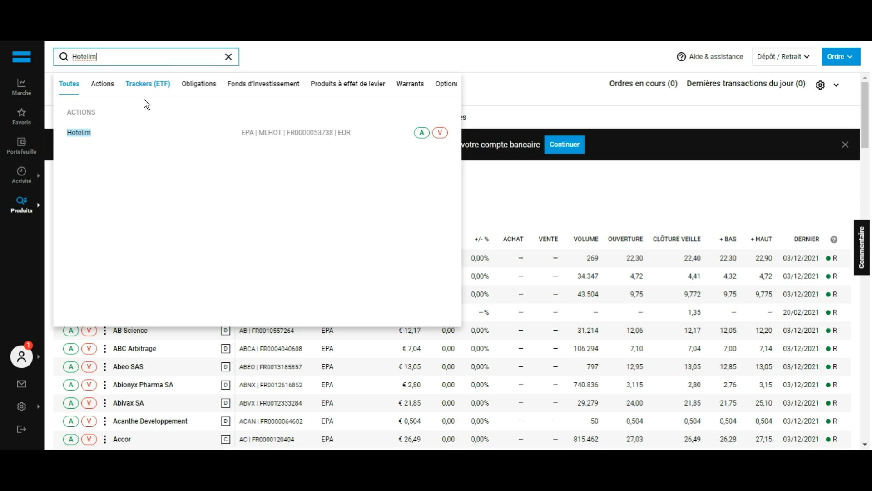
pyautogui.click(131, 140)
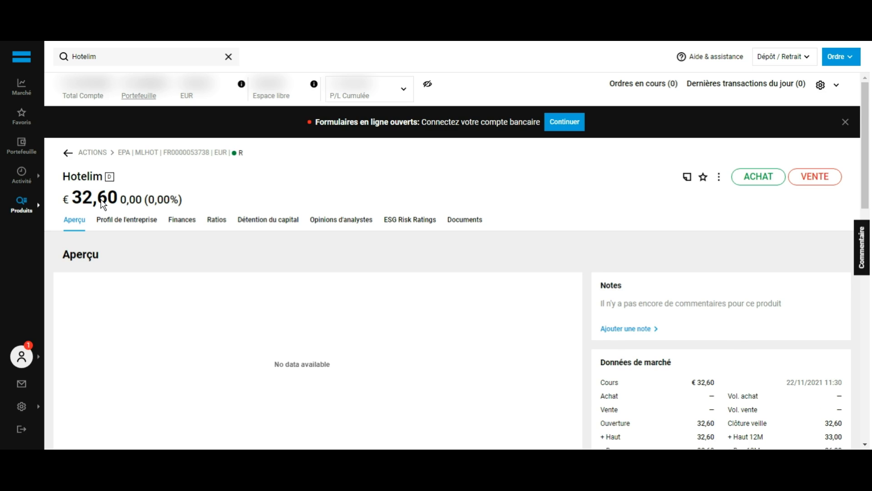
# Step: Examine Hotelim's overview and financial statement charts, and return to the overview
pyautogui.scroll(-1, 102, 205)
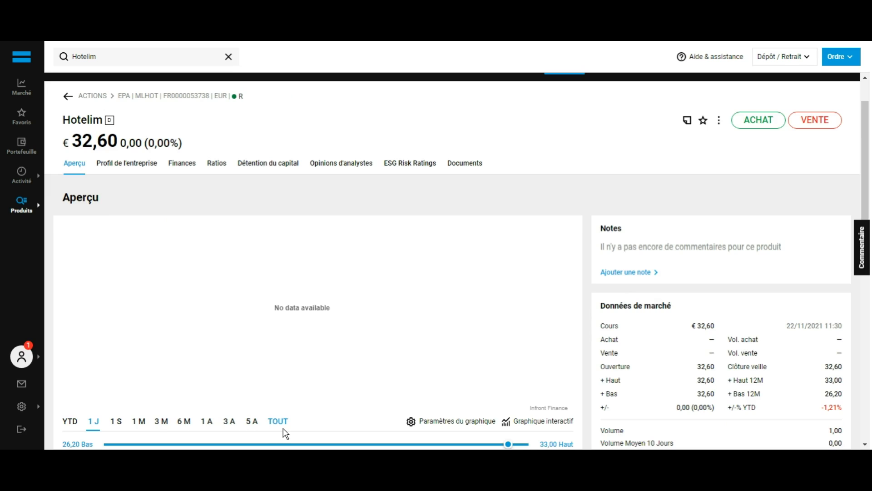
pyautogui.scroll(-4, 282, 428)
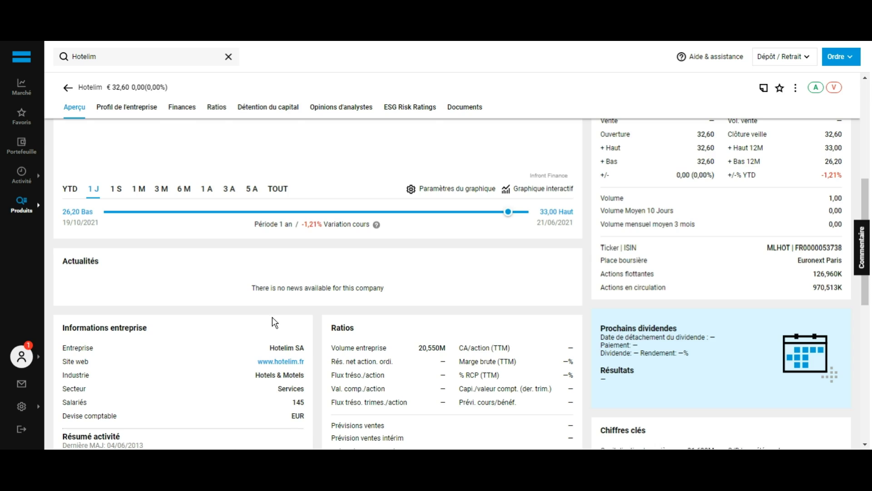
pyautogui.scroll(3, 257, 201)
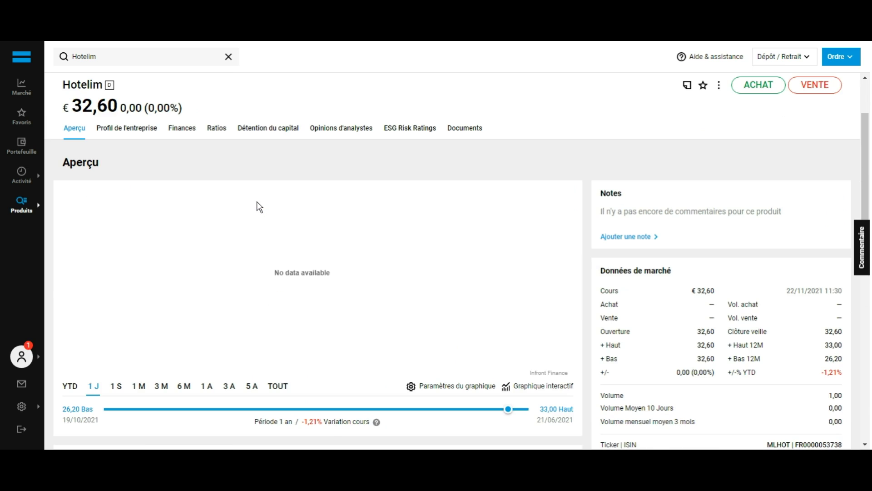
pyautogui.click(188, 135)
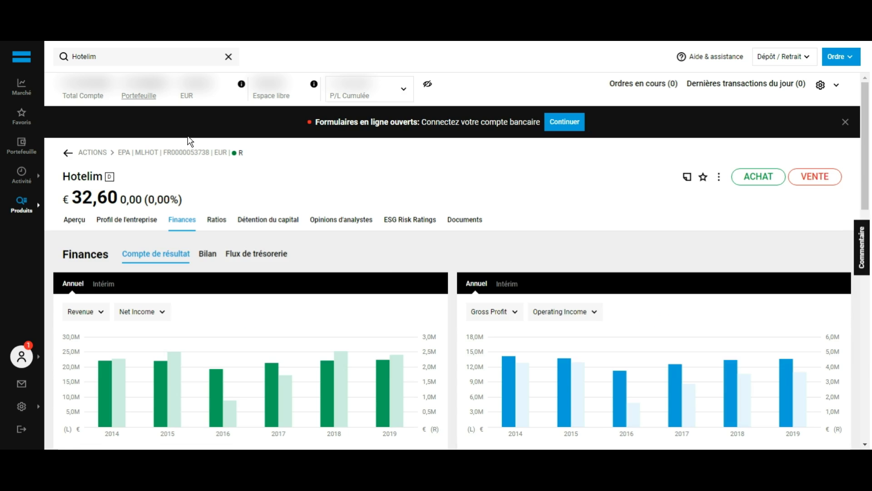
pyautogui.click(81, 222)
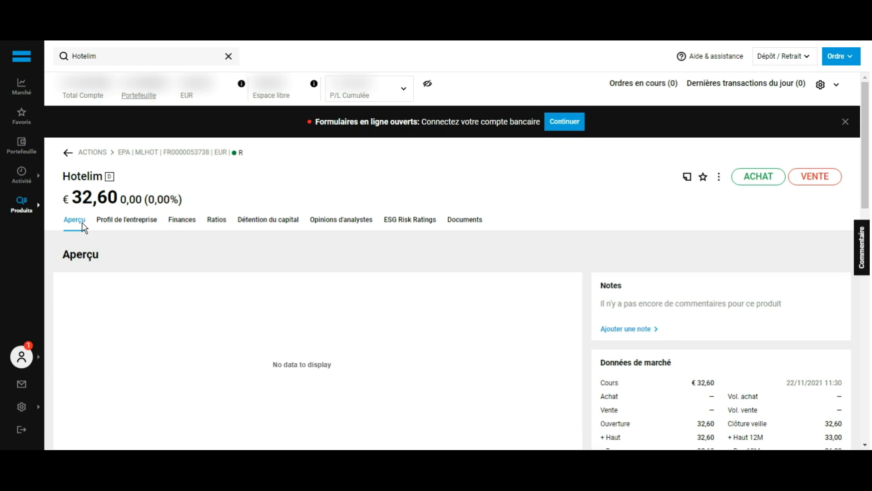
# Step: Fill in a buy order for Hotelim with order type Au marché and quantity 1, and close the form without submitting it
pyautogui.click(761, 181)
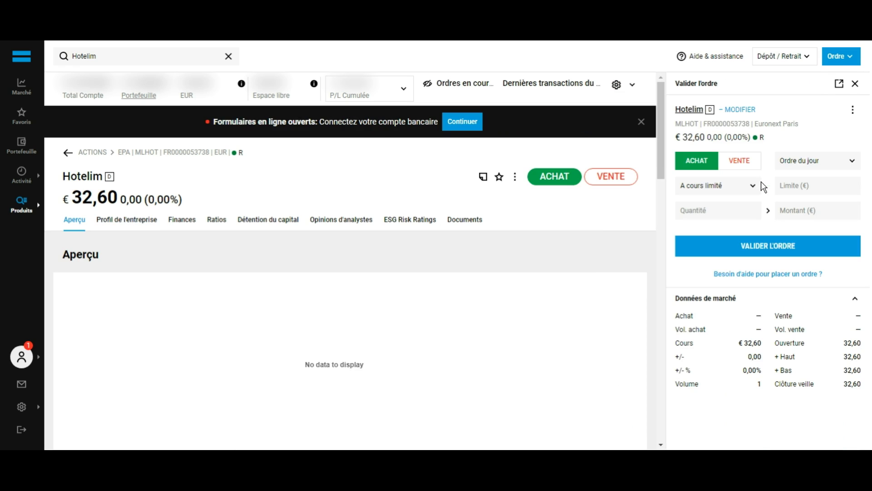
pyautogui.click(727, 186)
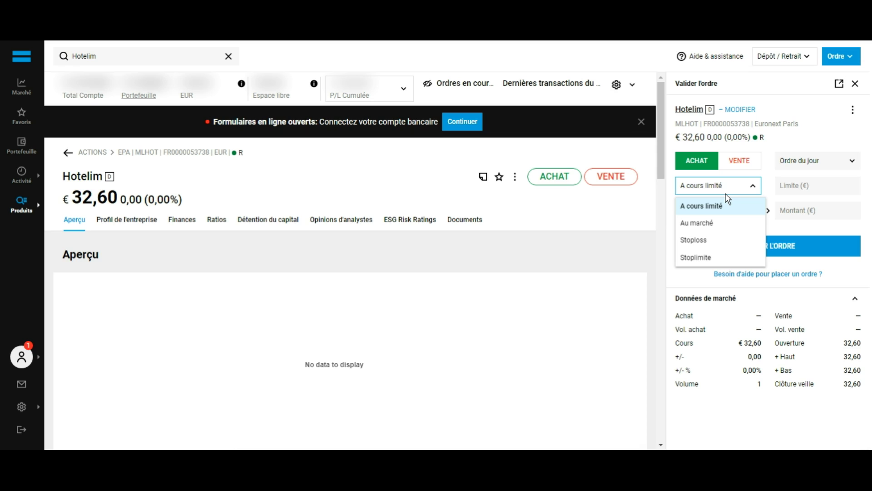
pyautogui.click(720, 225)
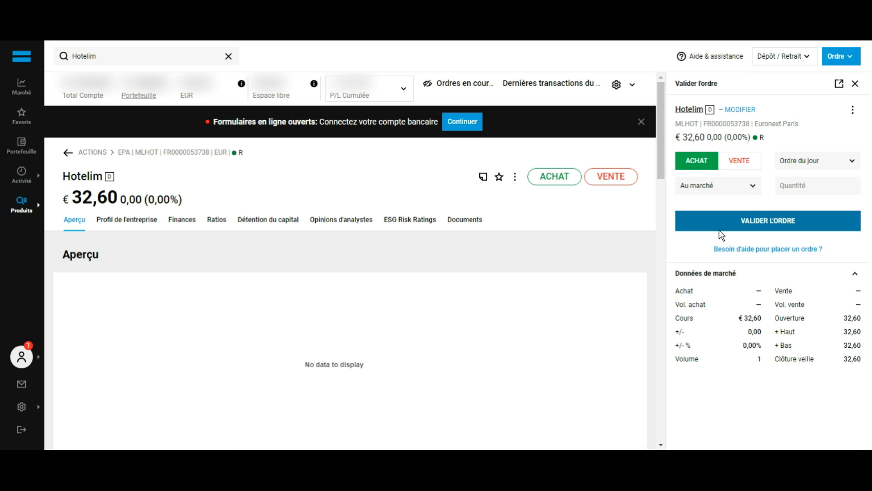
pyautogui.click(827, 193)
pyautogui.write('1')
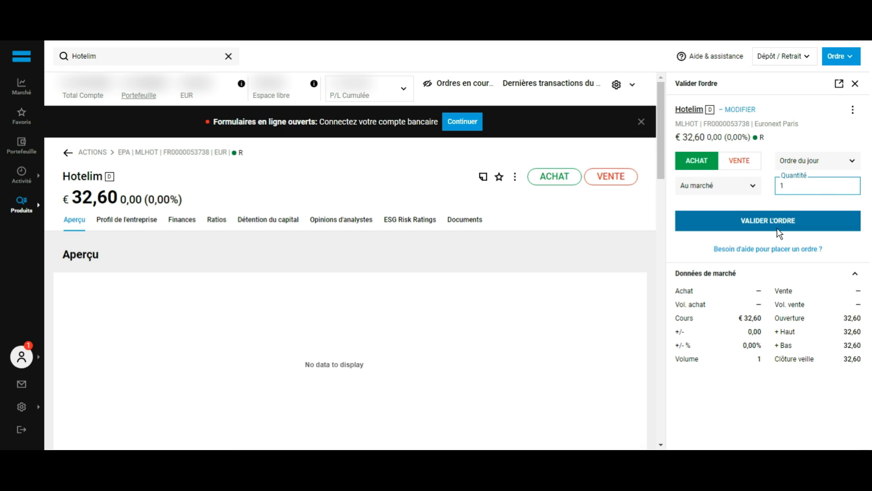
pyautogui.click(855, 84)
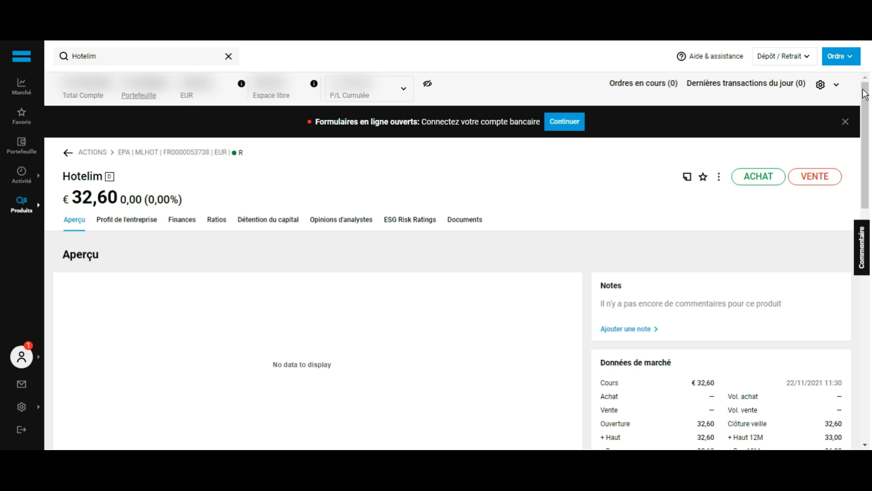
# Step: Review the portfolio's open stock positions, FM compensation and upcoming dividends
pyautogui.click(32, 157)
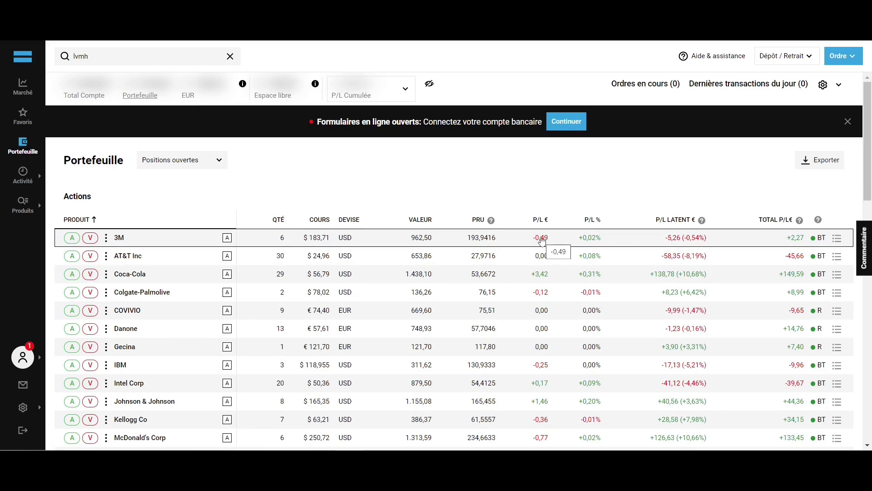
pyautogui.scroll(-10, 592, 224)
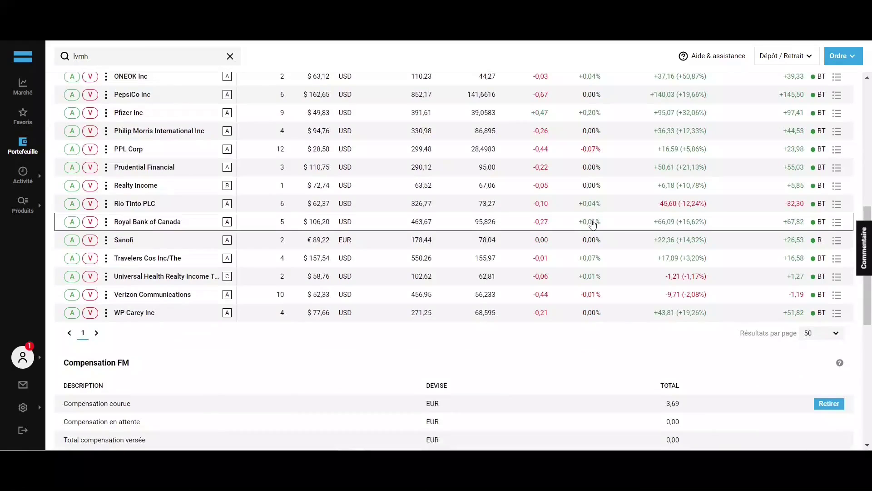
pyautogui.scroll(-8, 592, 224)
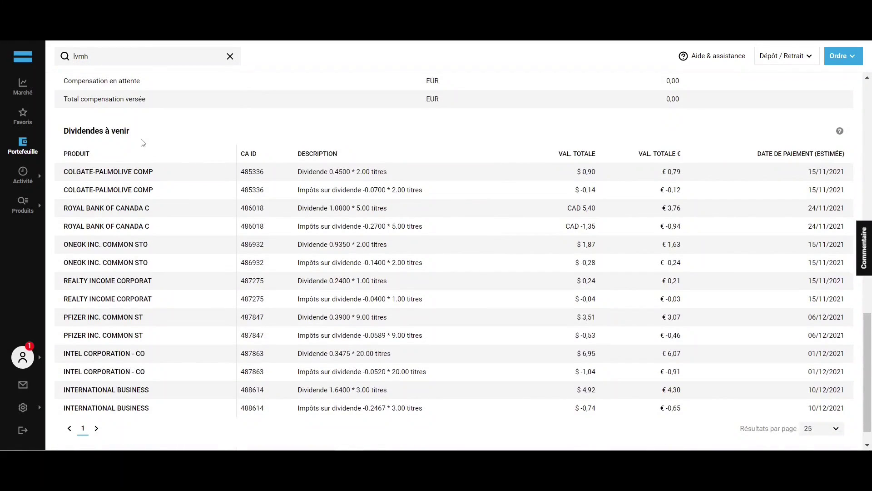
pyautogui.scroll(20, 175, 167)
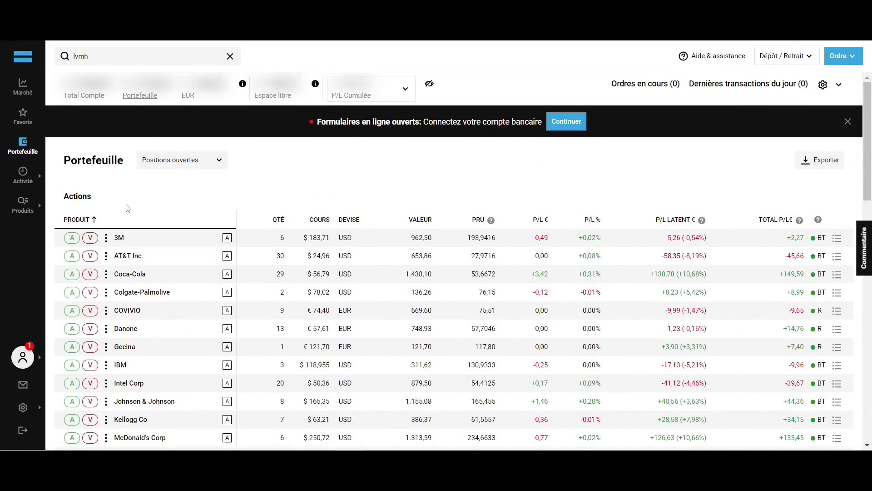
# Step: Prepare a sell order for the 3M position with order type Au marché and quantity 1
pyautogui.click(91, 238)
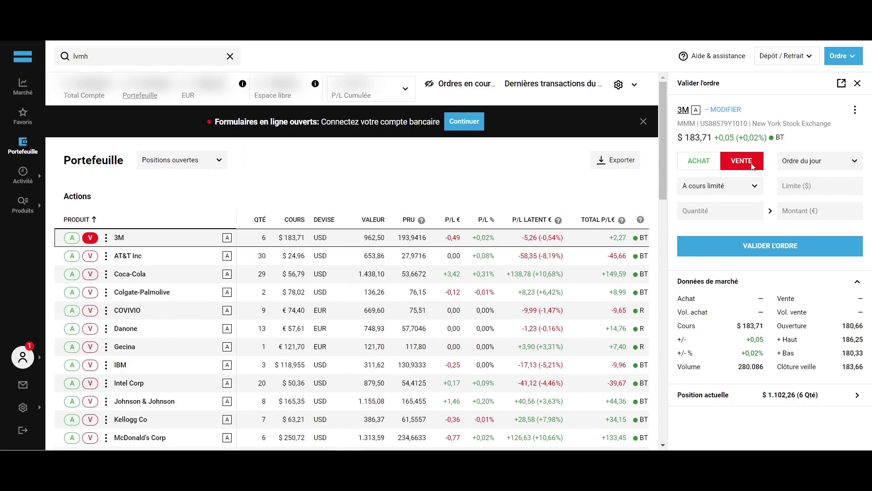
pyautogui.click(743, 190)
pyautogui.click(724, 221)
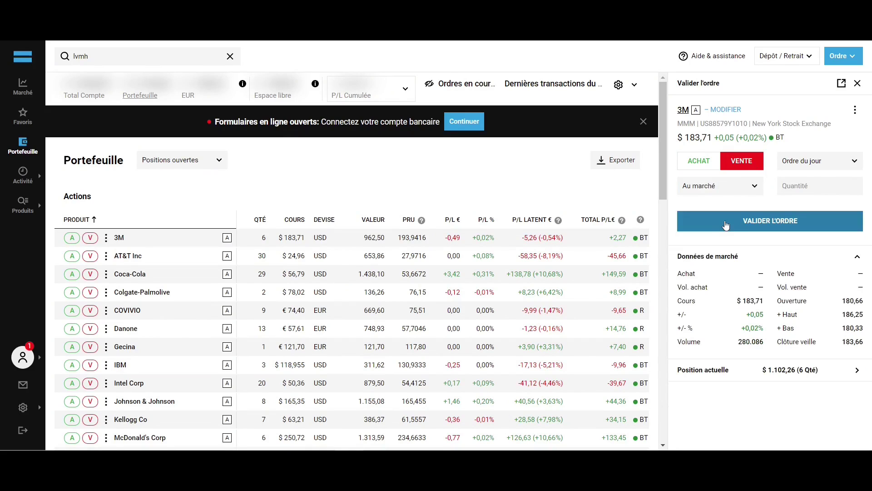
pyautogui.click(801, 186)
pyautogui.write('1')
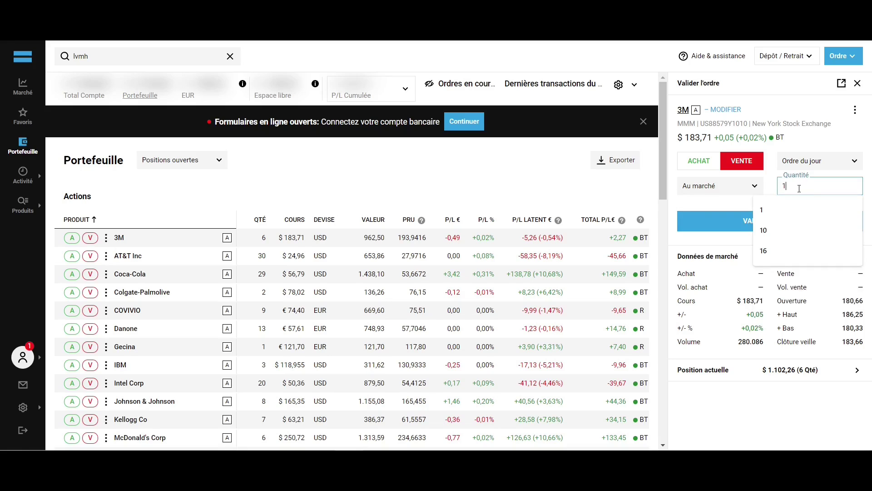
pyautogui.click(772, 181)
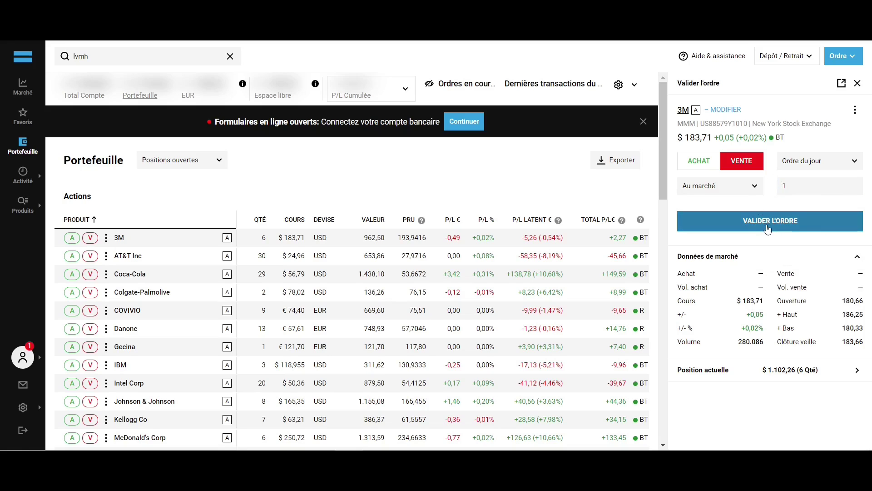